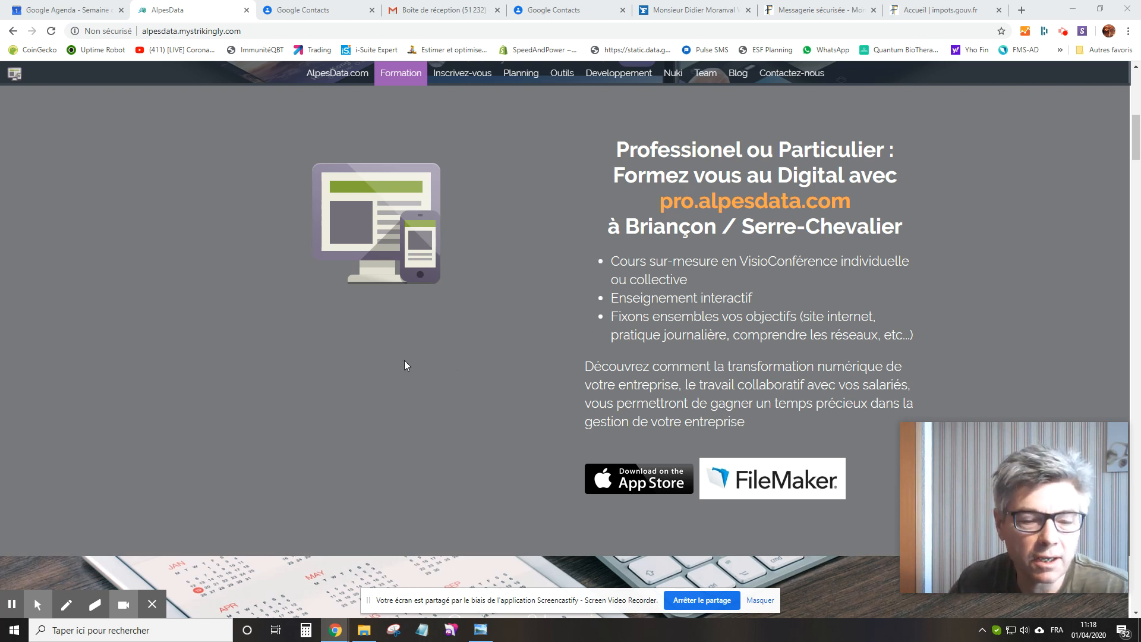
Show the solidarity fund page, then view the dashboard screenshot impots-img1.jpg in Photo Viewer.
click(930, 12)
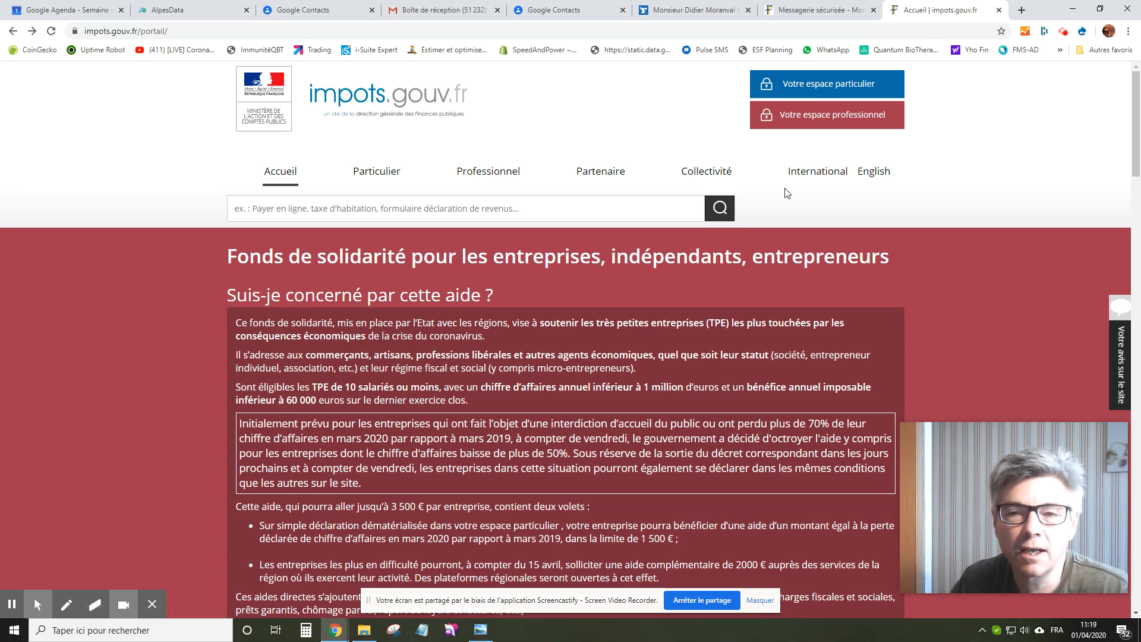
click(483, 631)
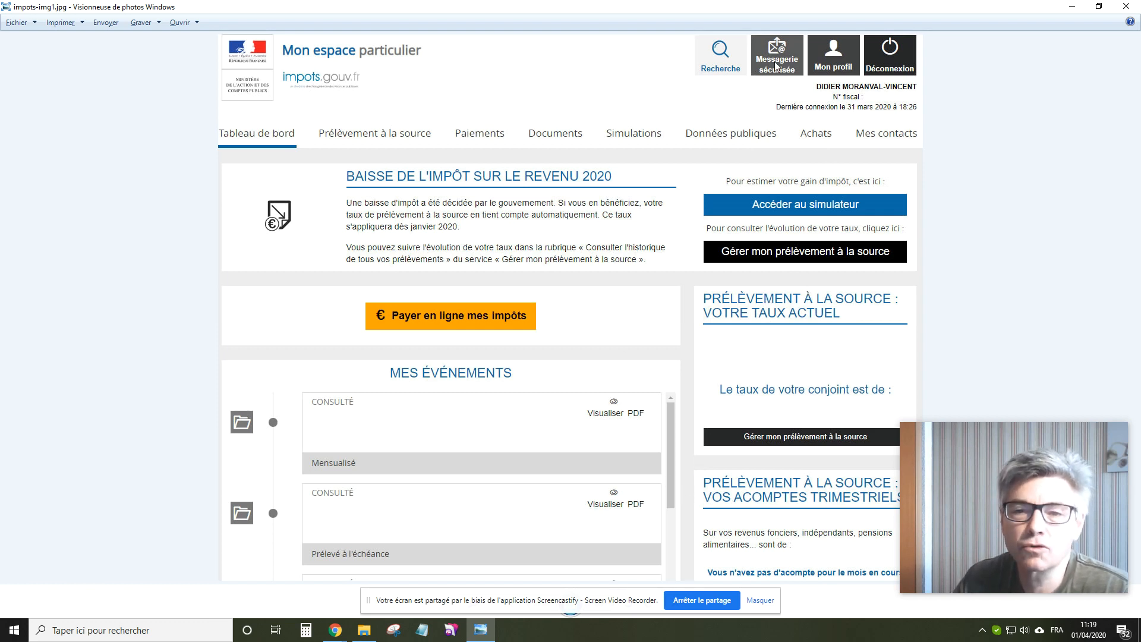
key(alt+Tab)
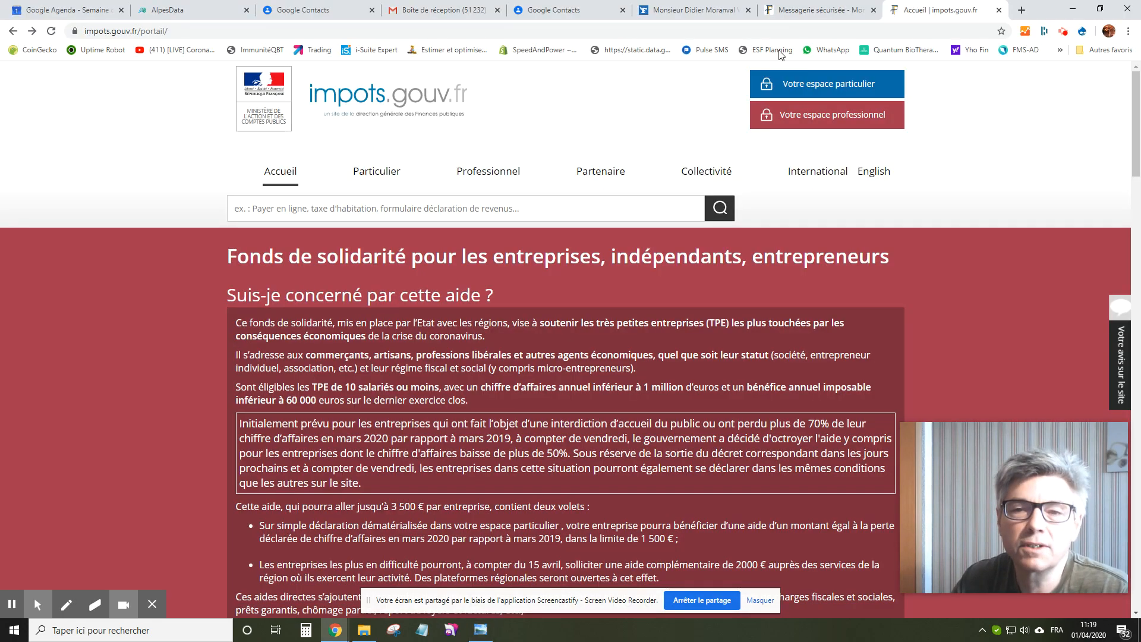
From Messagerie sécurisée, write a new 'aide aux entreprises fragilisées par l'épidémie Covid-19' request.
click(811, 11)
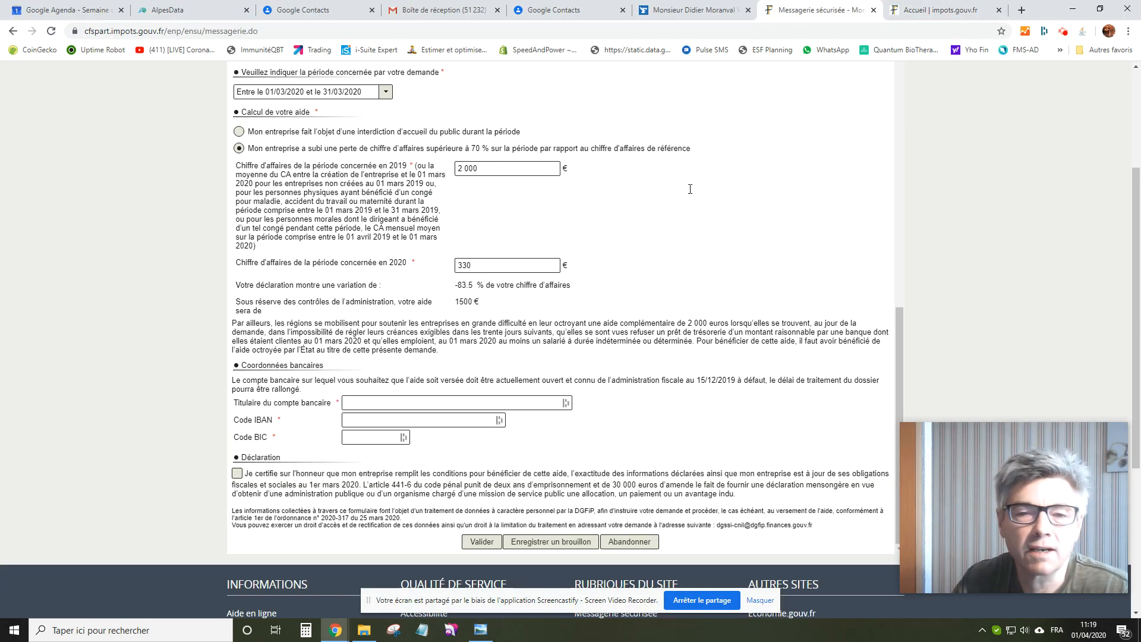
scroll(710, 204, up, 12)
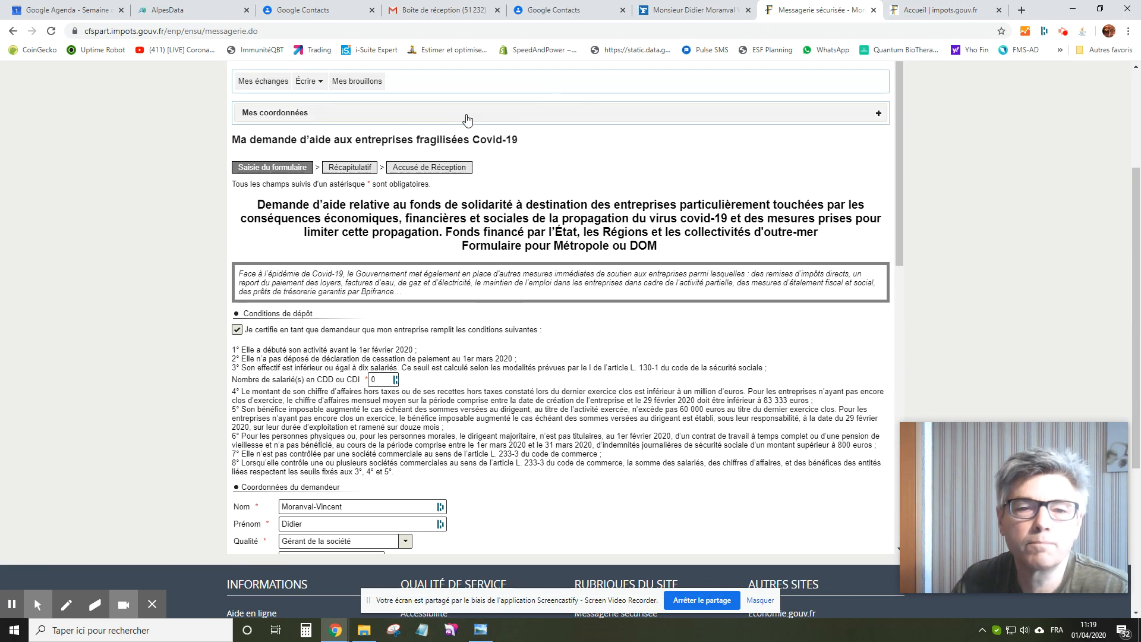
scroll(279, 83, up, 3)
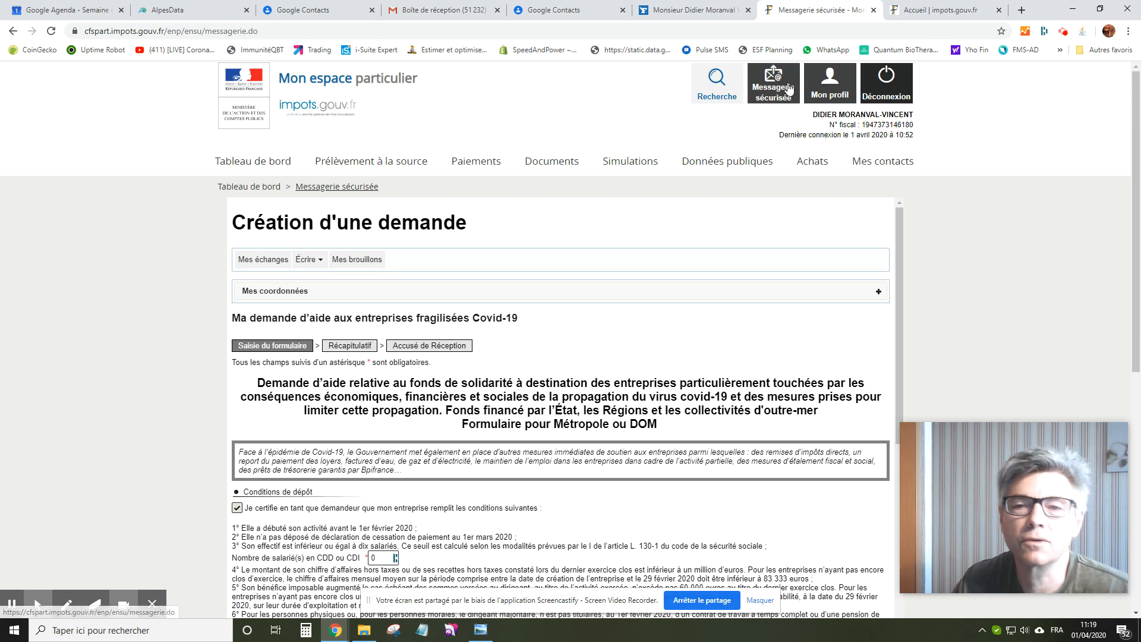
click(767, 90)
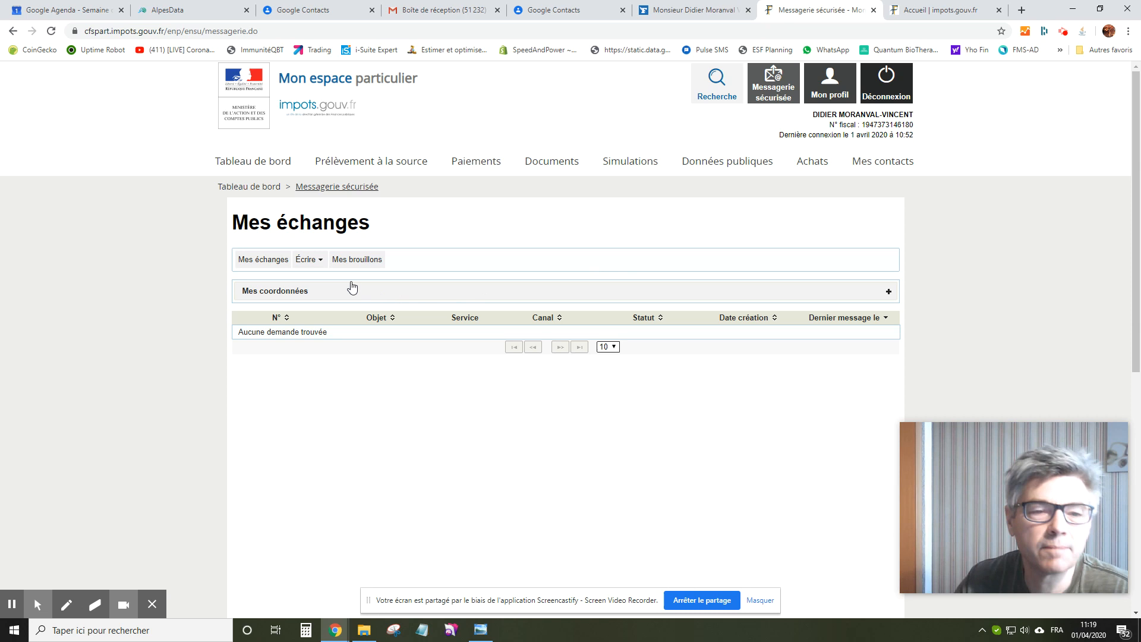
click(320, 260)
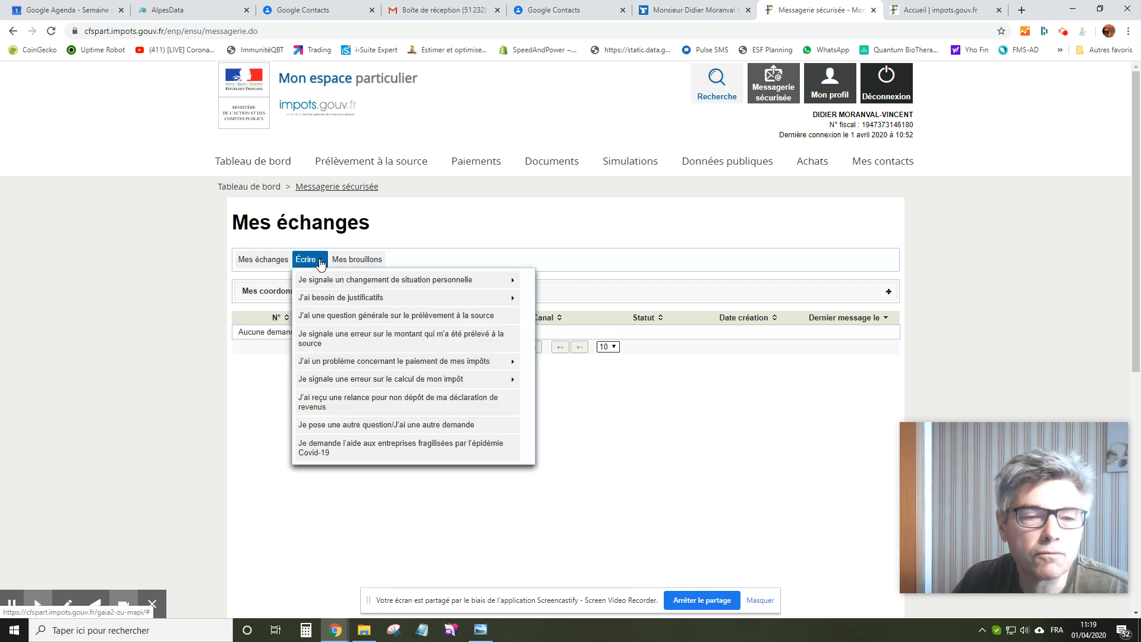
click(321, 262)
click(319, 265)
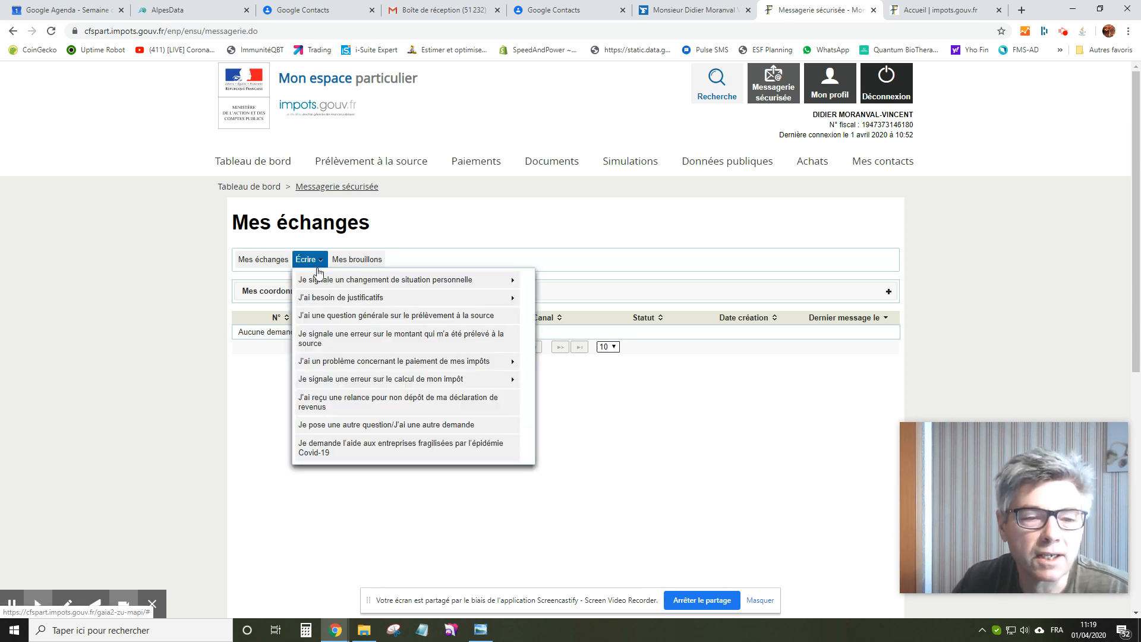
click(345, 448)
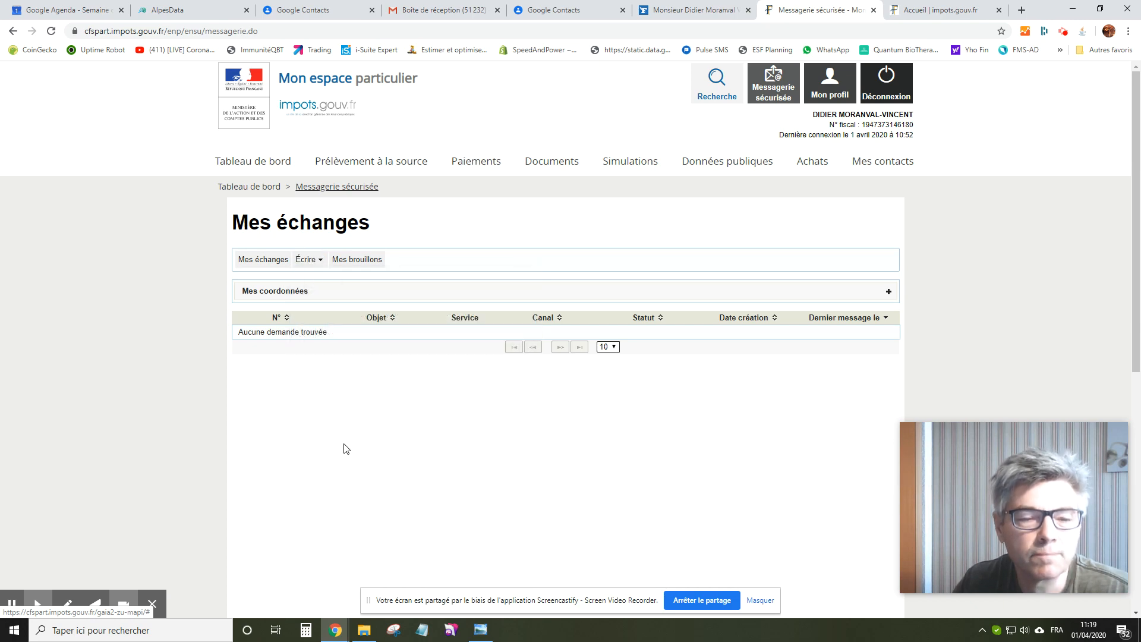
scroll(599, 438, down, 3)
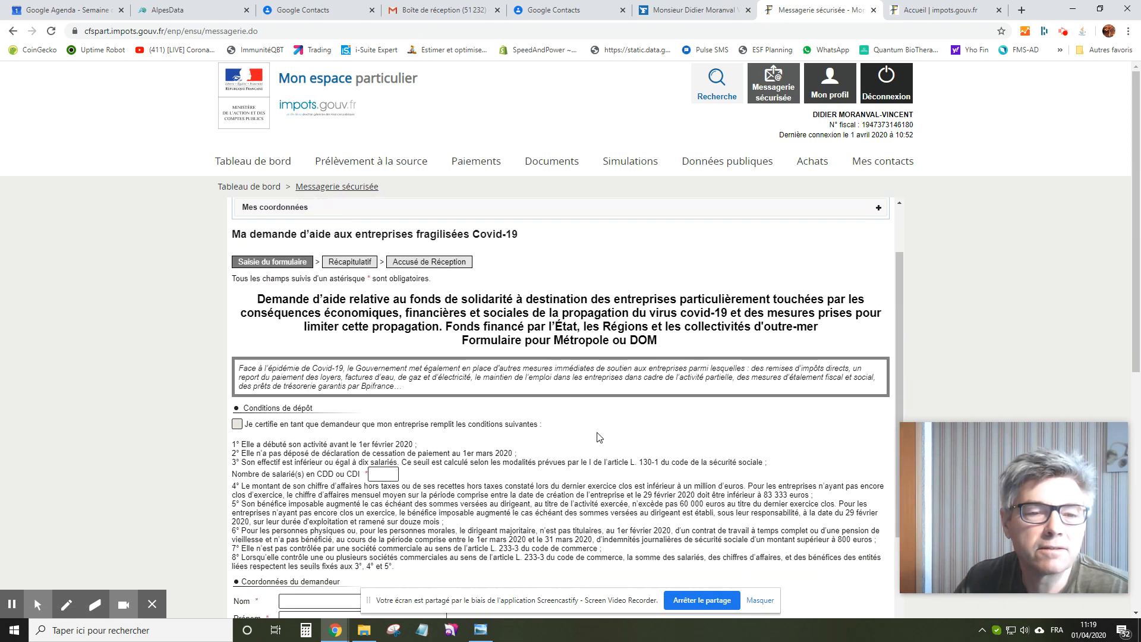
Certify the conditions, enter 0 employees, autofill the applicant's identity, and set role 'Gérant de la société'.
click(236, 330)
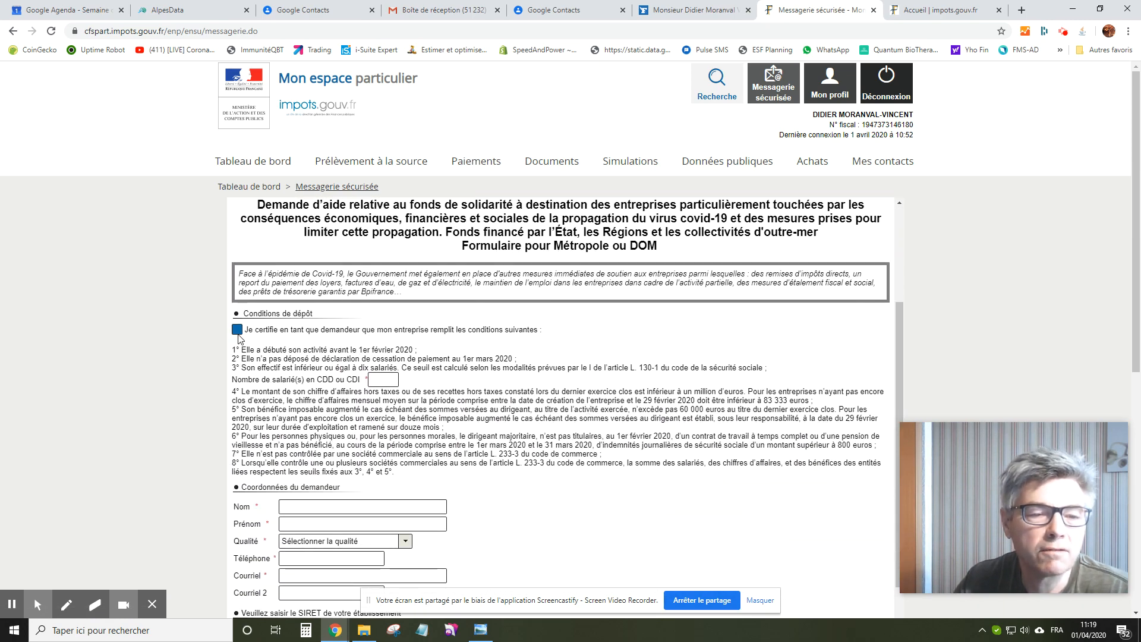
click(386, 381)
text(0)
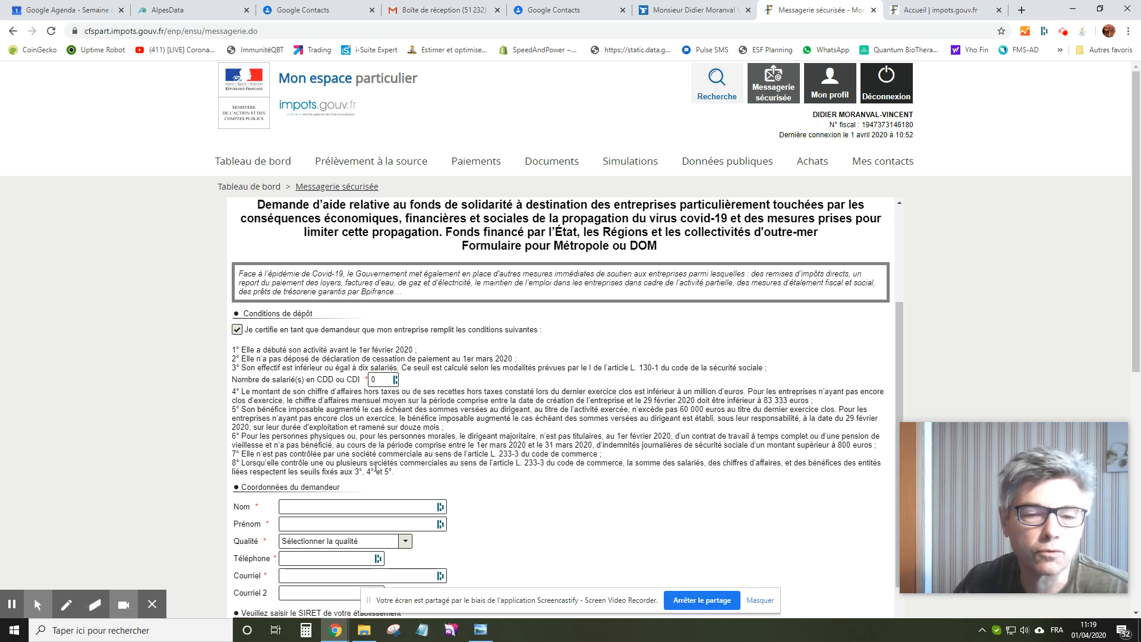
scroll(375, 467, down, 2)
click(330, 387)
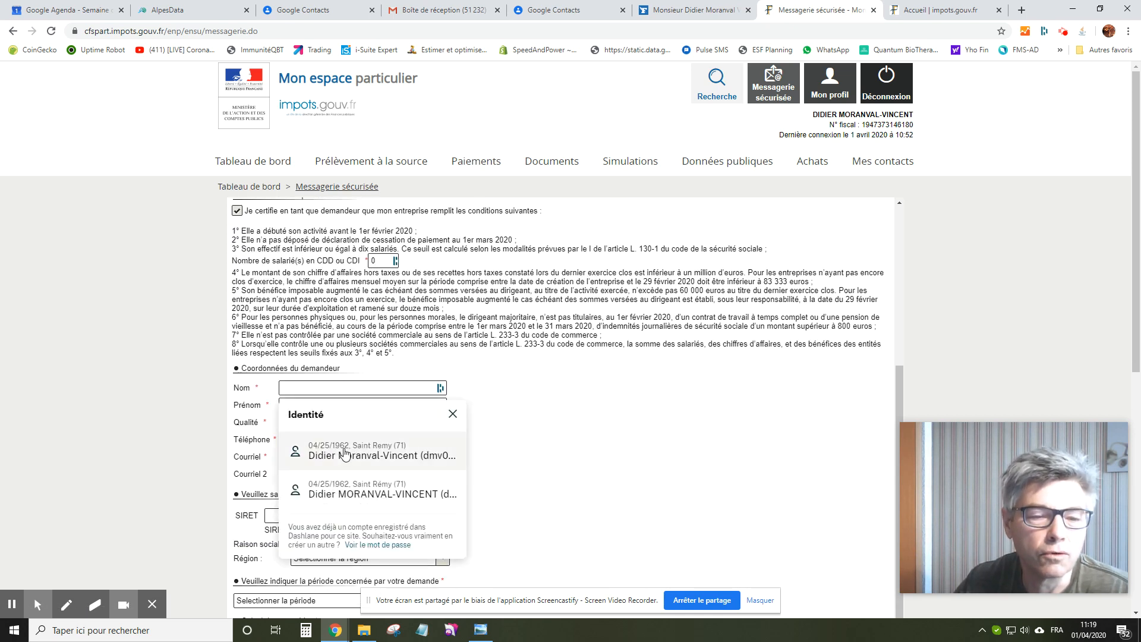
click(344, 451)
click(404, 423)
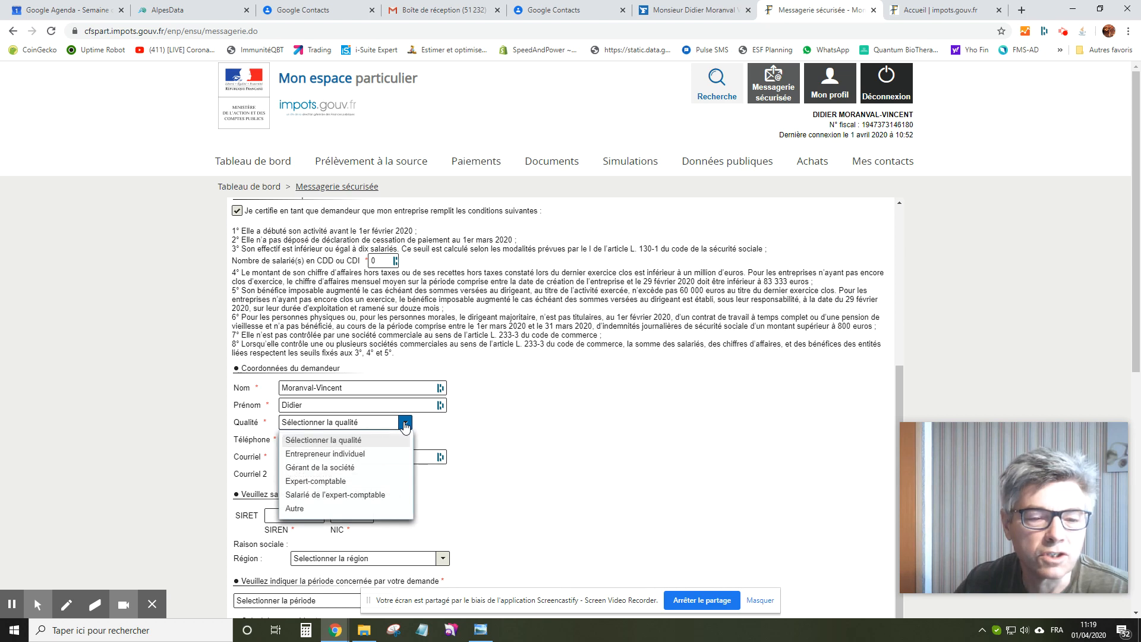
click(372, 467)
Enter the company's SIREN and NIC so the company name ALPESDATA is filled in.
scroll(464, 474, down, 2)
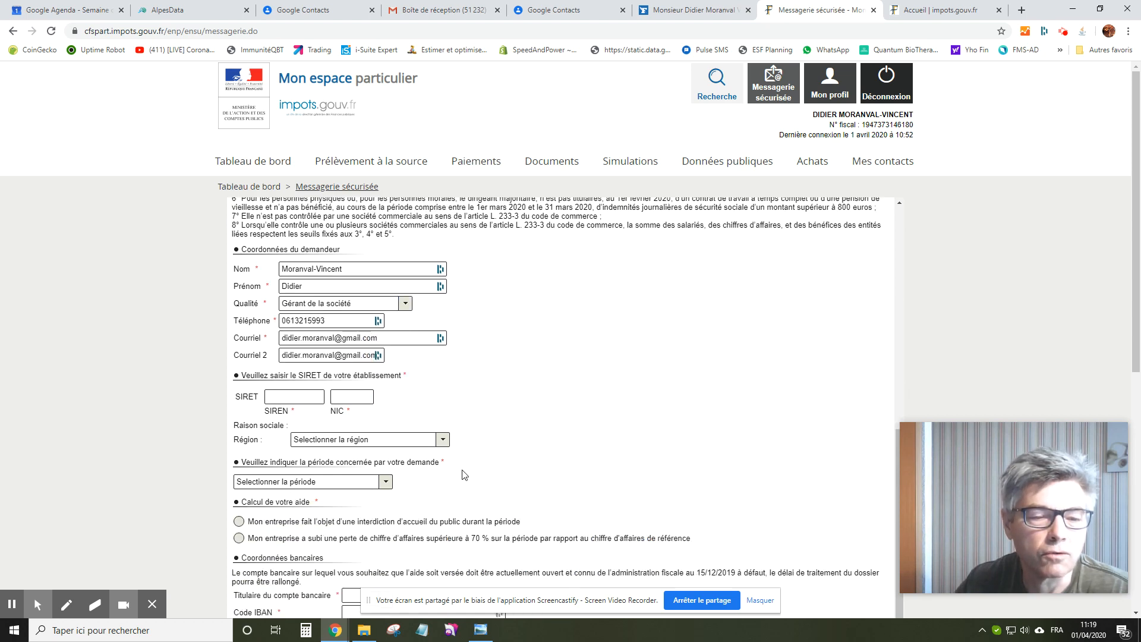
click(302, 397)
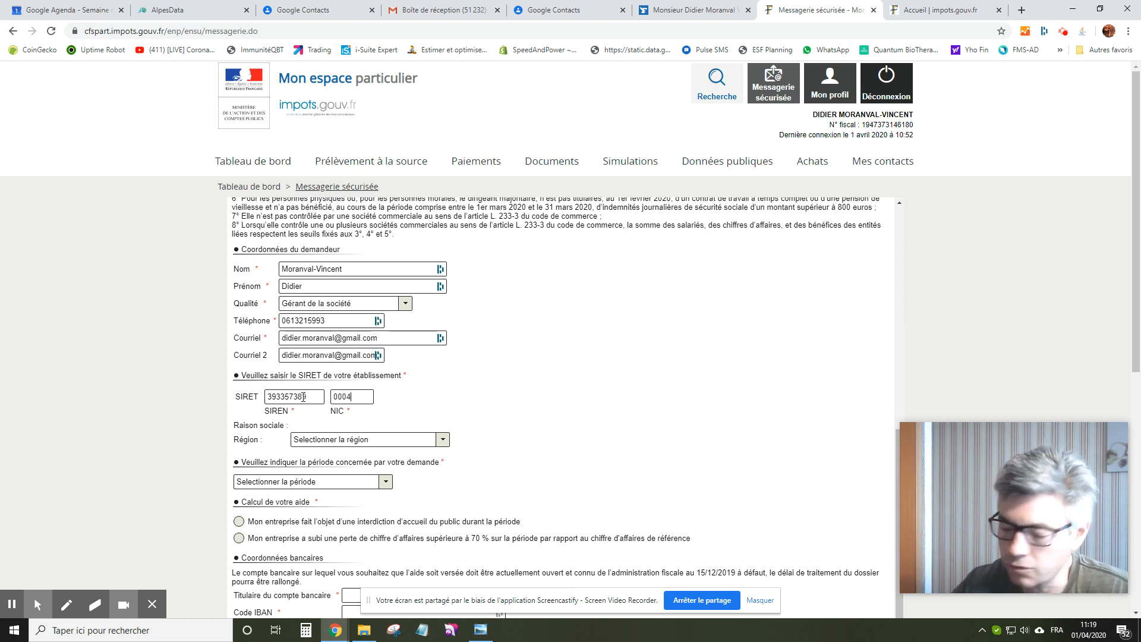
key(Tab)
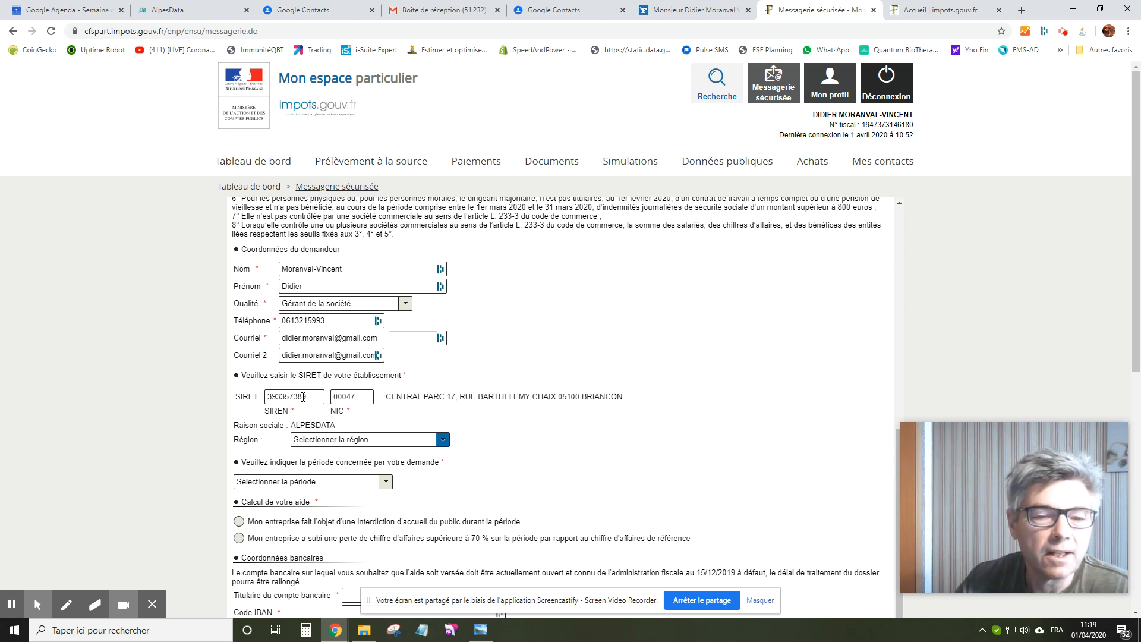
scroll(463, 487, down, 1)
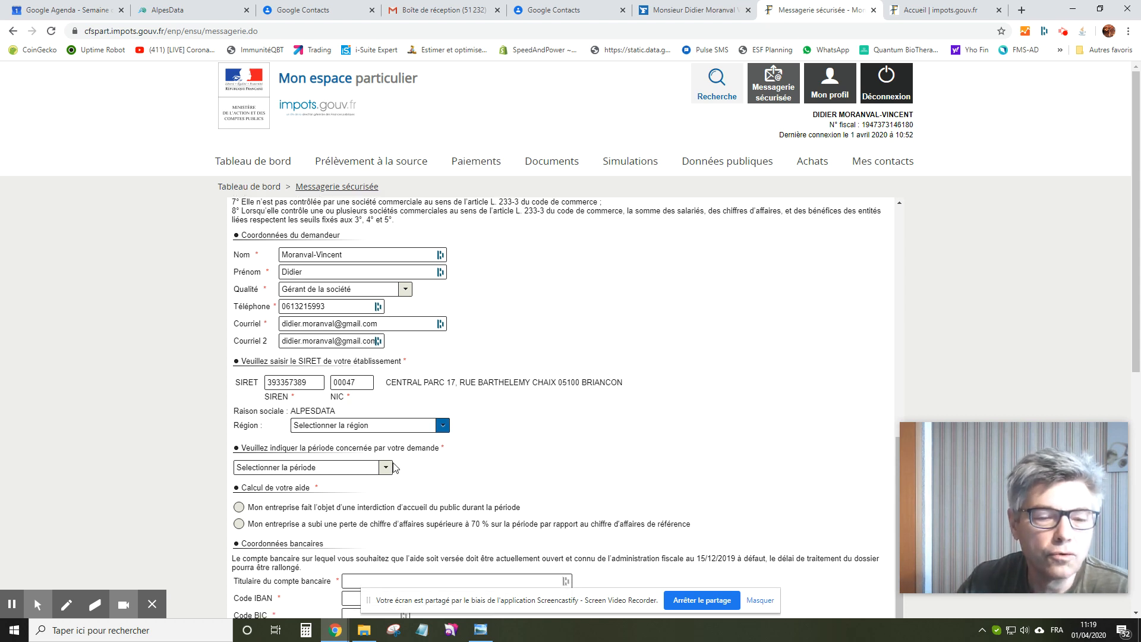
Select PROVENCE ALPES COTE D AZUR as the region.
click(419, 438)
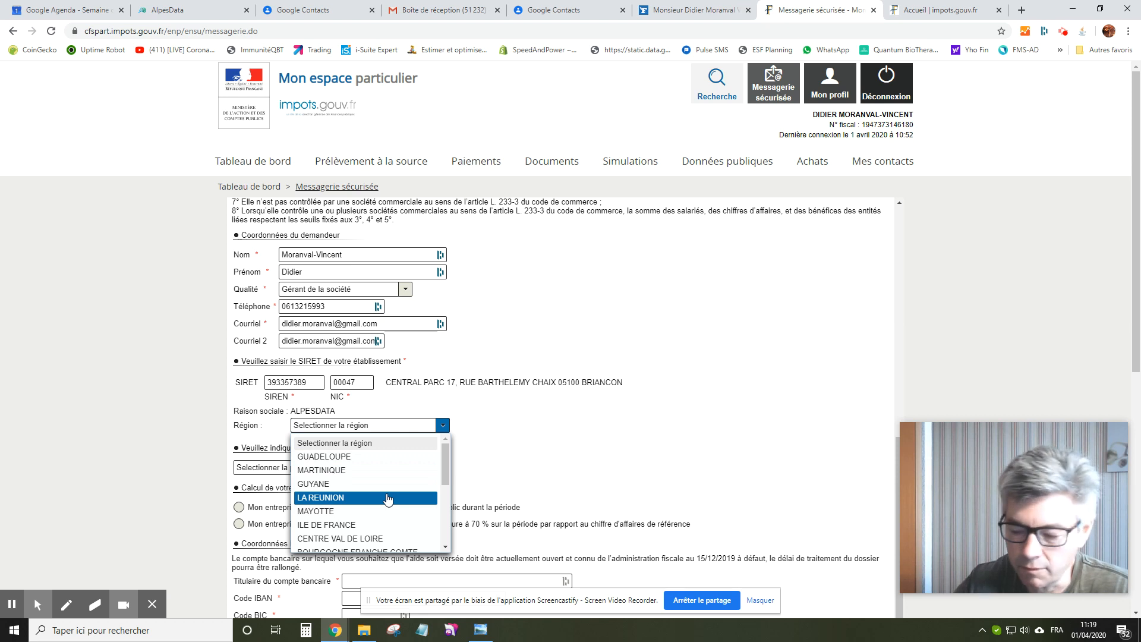
text(pr)
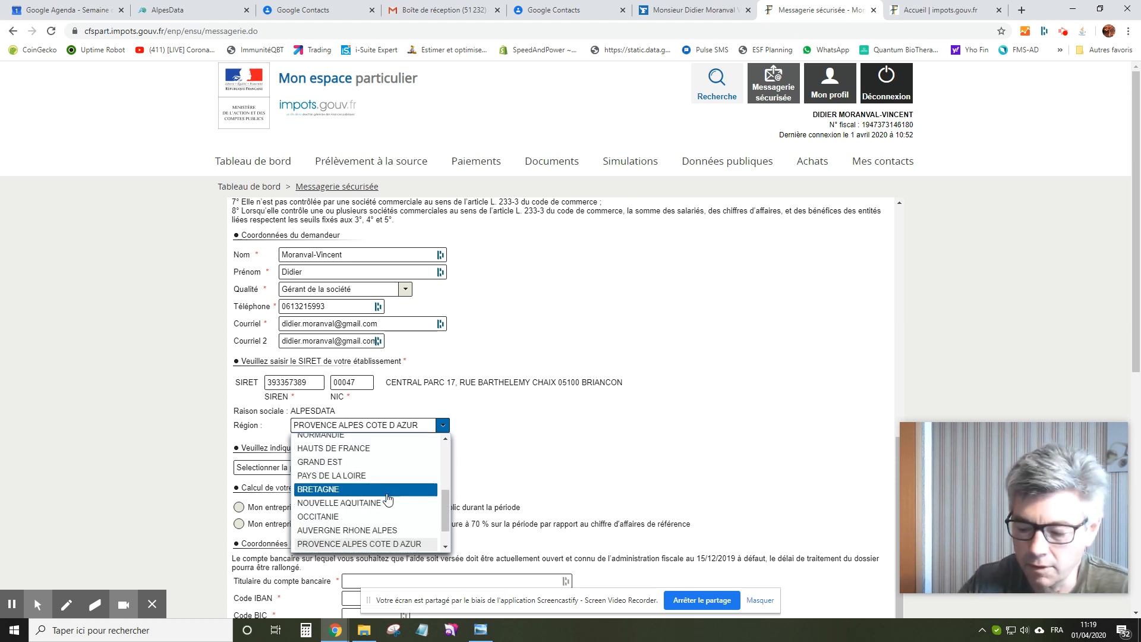
click(398, 424)
click(442, 425)
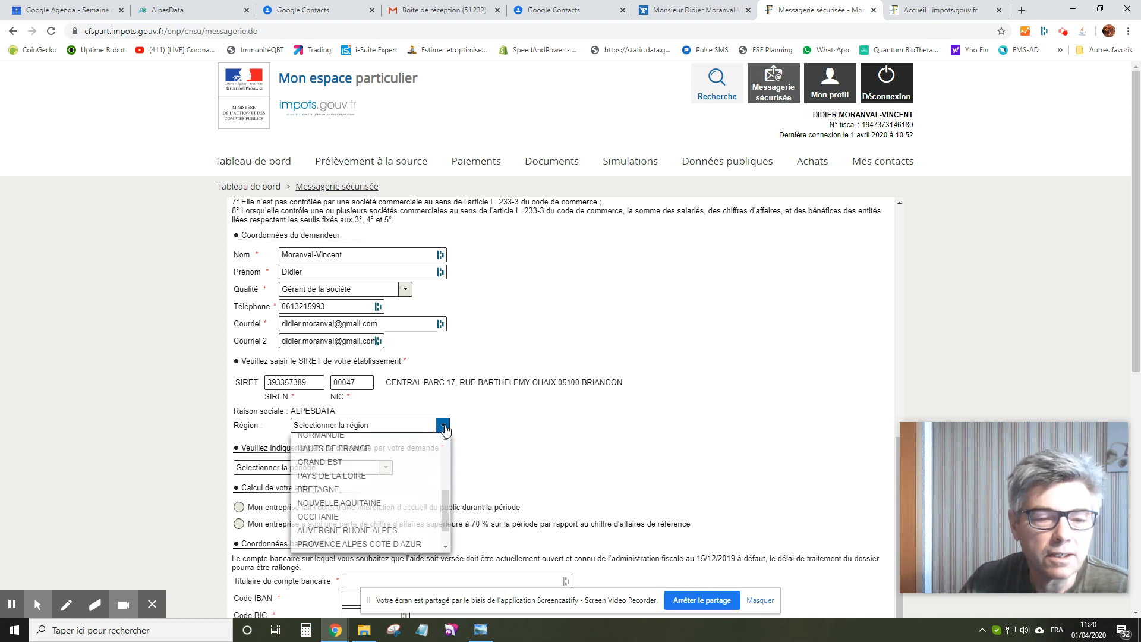
text(pr)
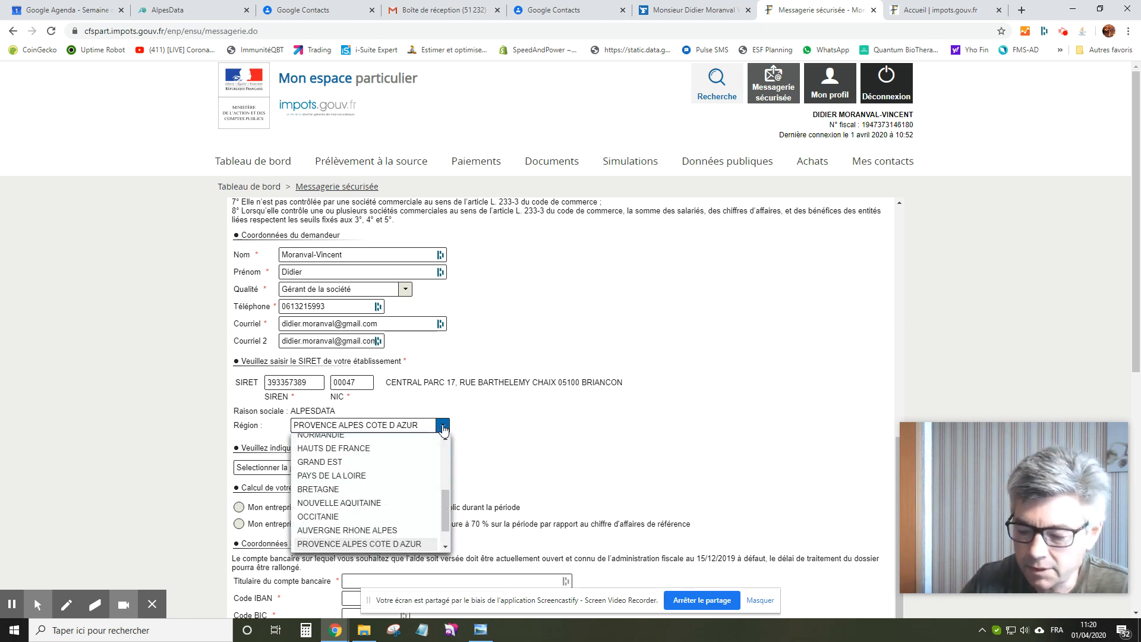
click(442, 427)
scroll(443, 427, down, 2)
Choose the request period 'Entre le 01/03/2020 et le 31/03/2020'.
click(387, 353)
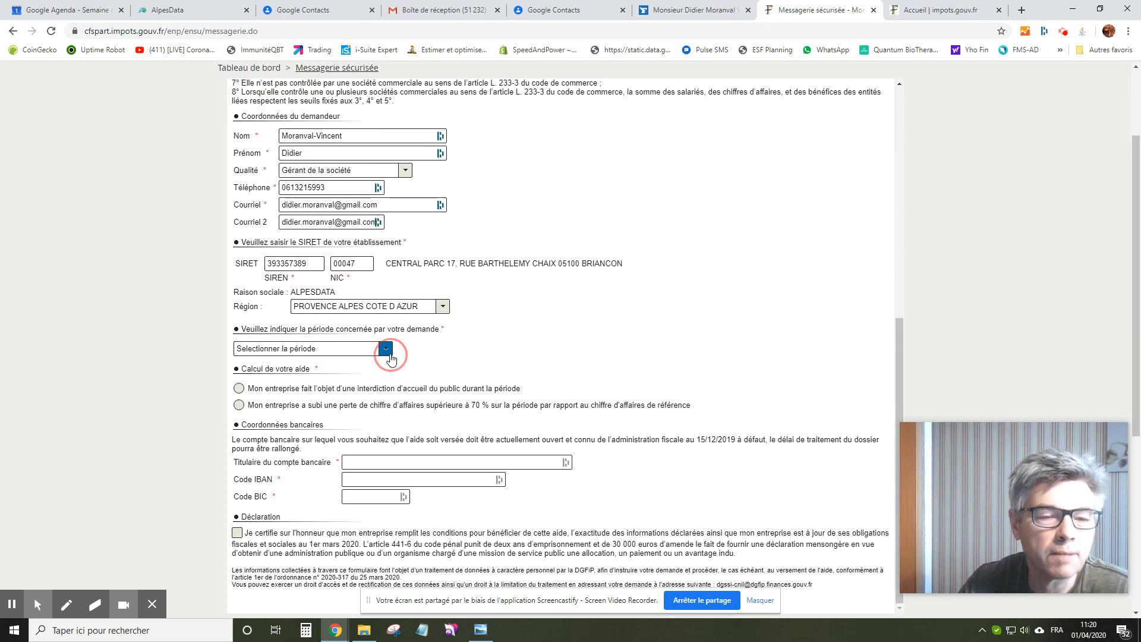
click(373, 379)
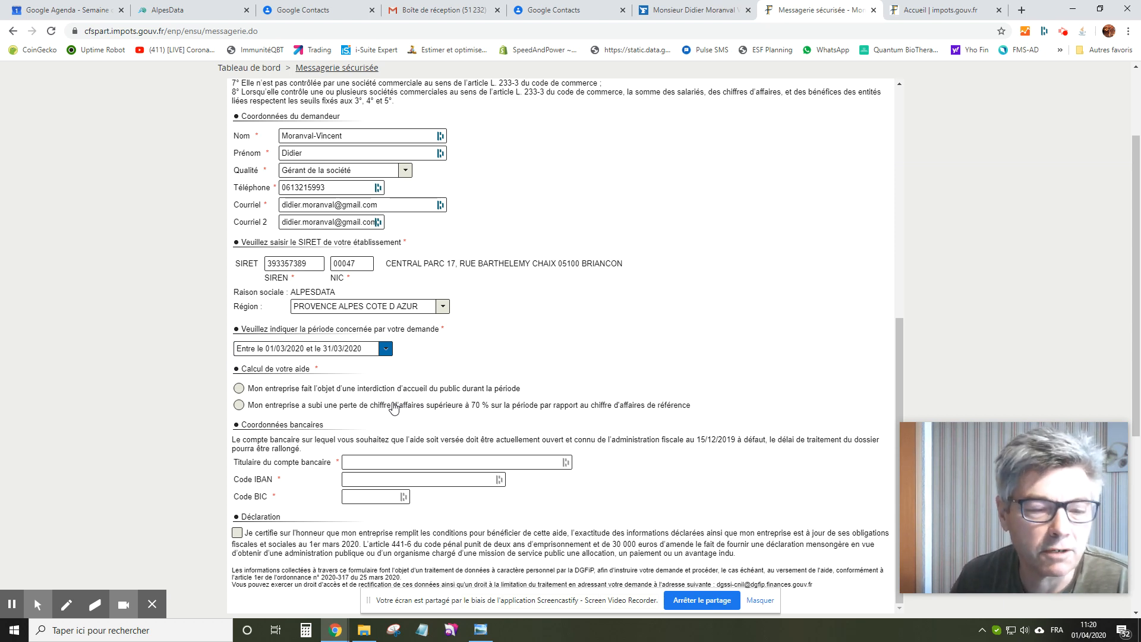
scroll(392, 408, up, 5)
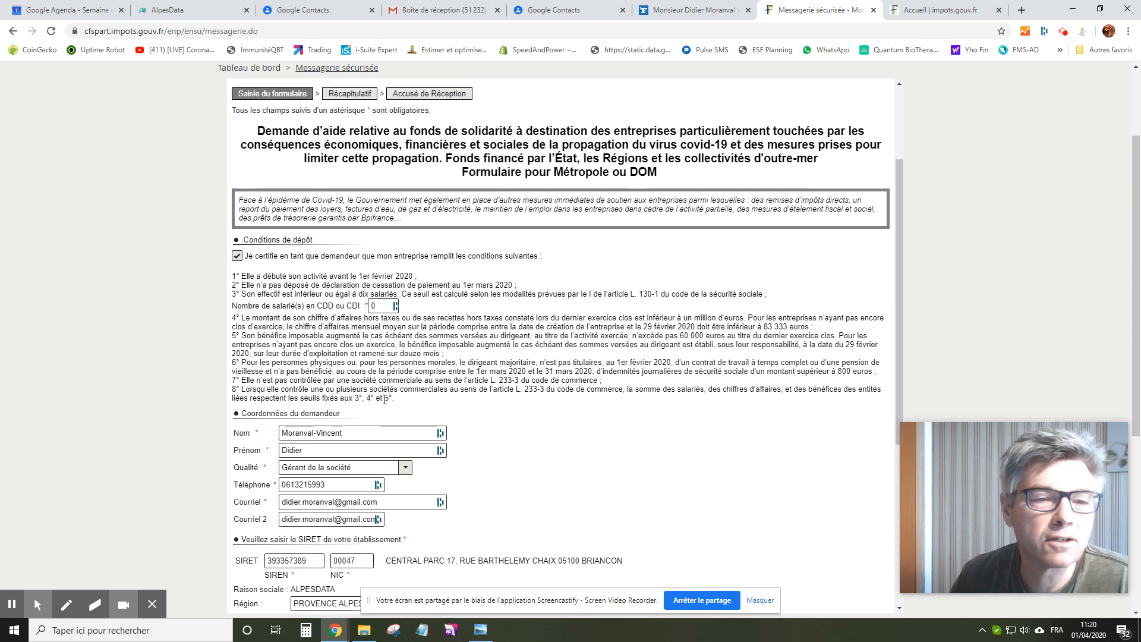
Replace the SIREN with the new company's number and enter its NIC to load the establishment.
scroll(357, 399, down, 3)
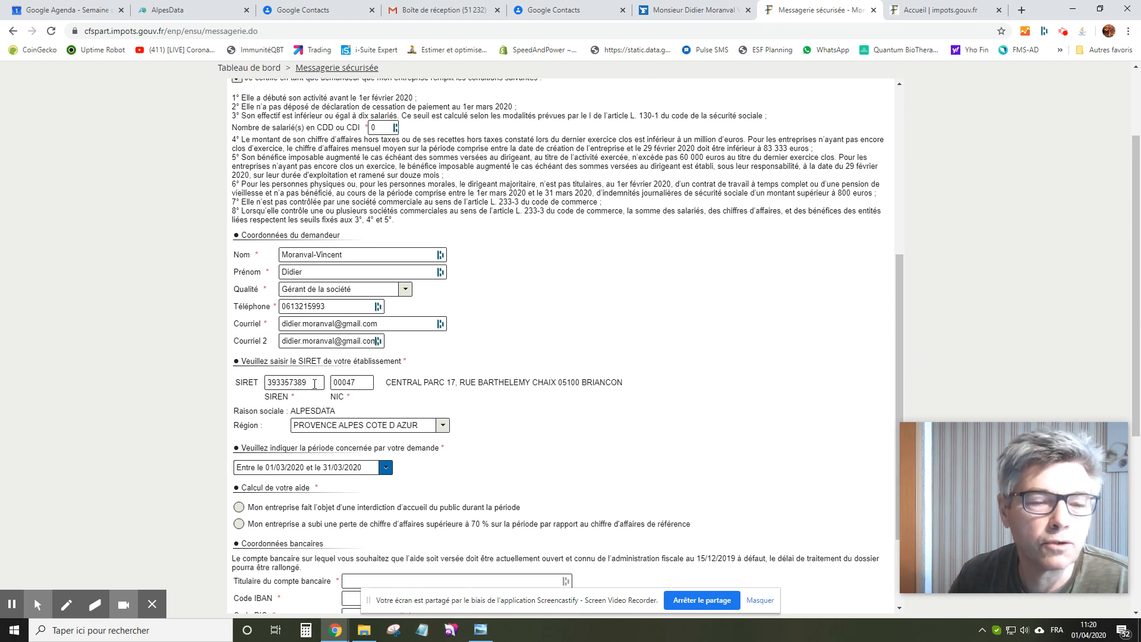
drag(314, 383, 219, 380)
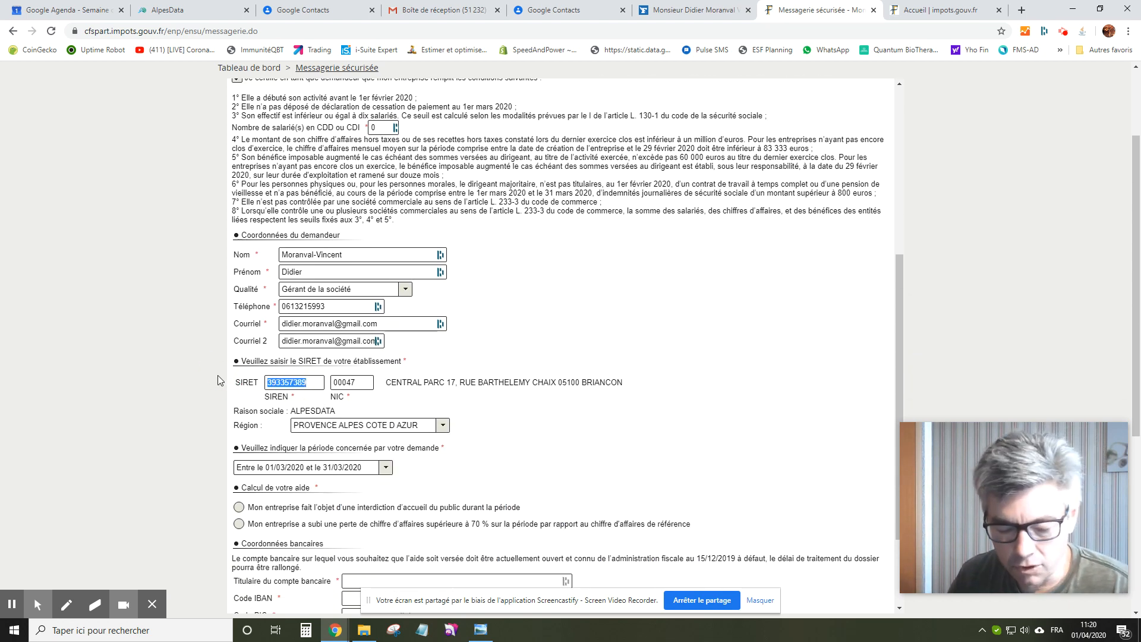
key(Tab)
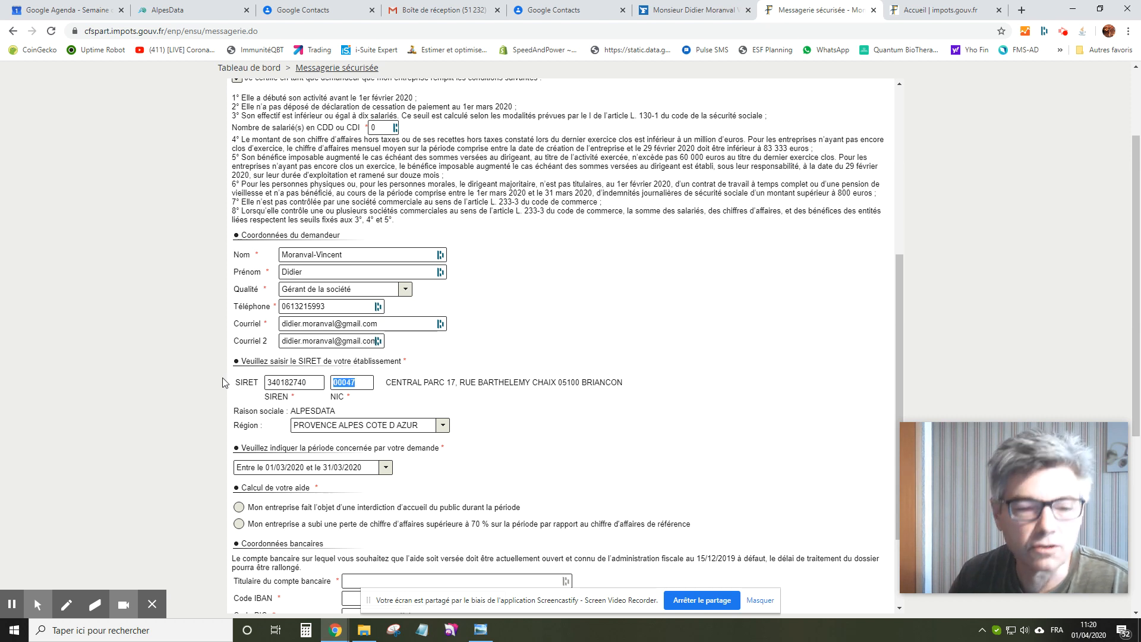
text(0)
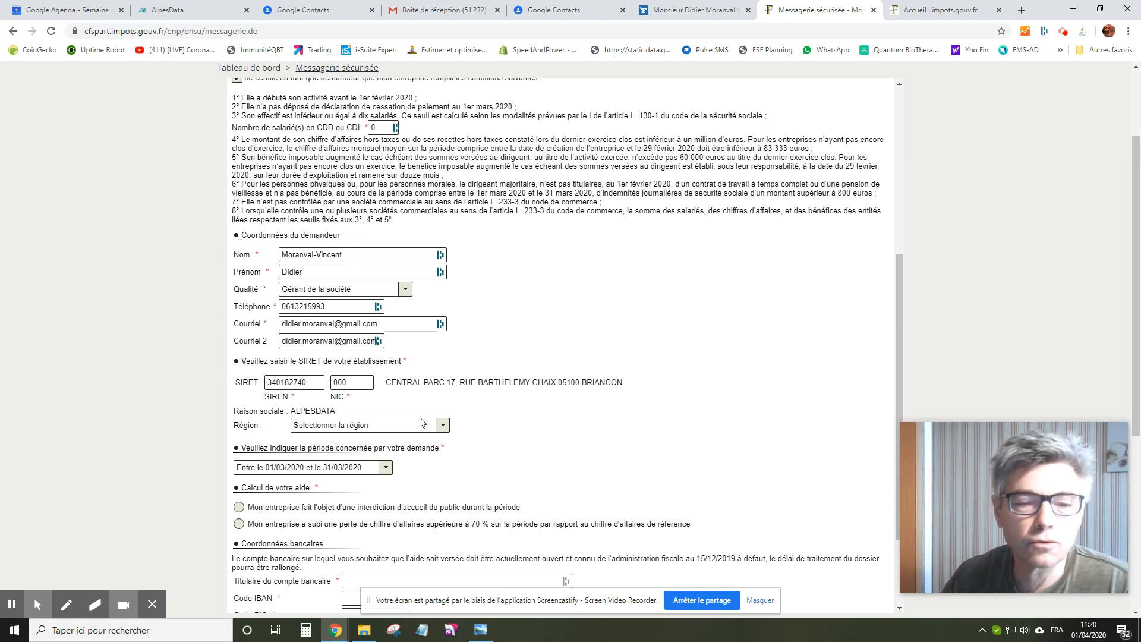
key(Tab)
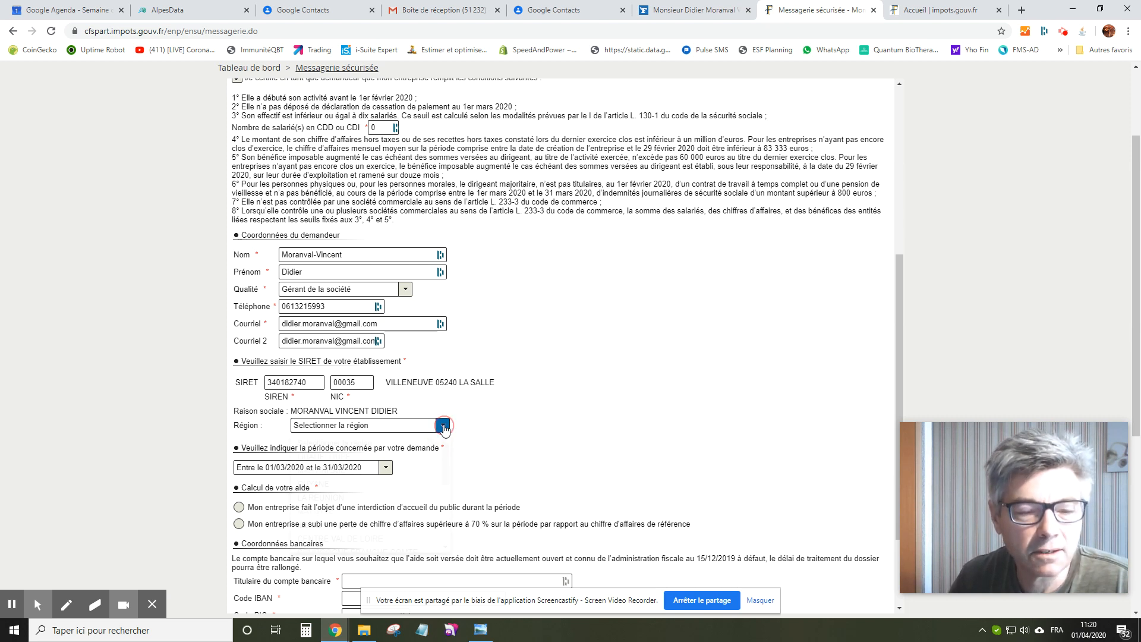
Reselect PROVENCE ALPES COTE D AZUR as the region.
click(444, 426)
text(pr)
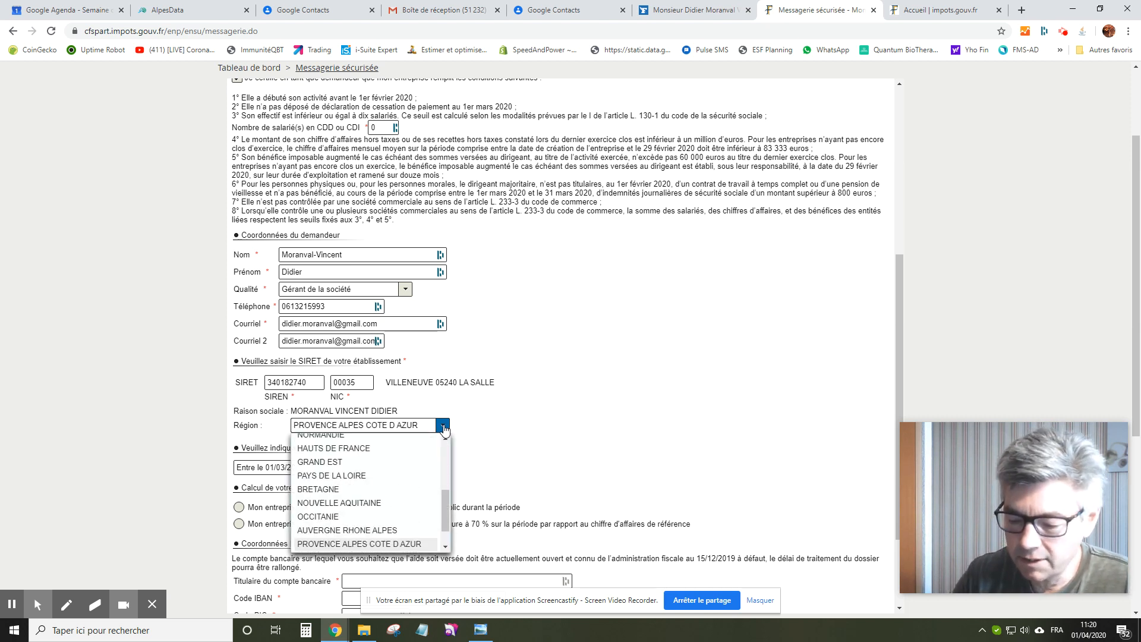
key(Return)
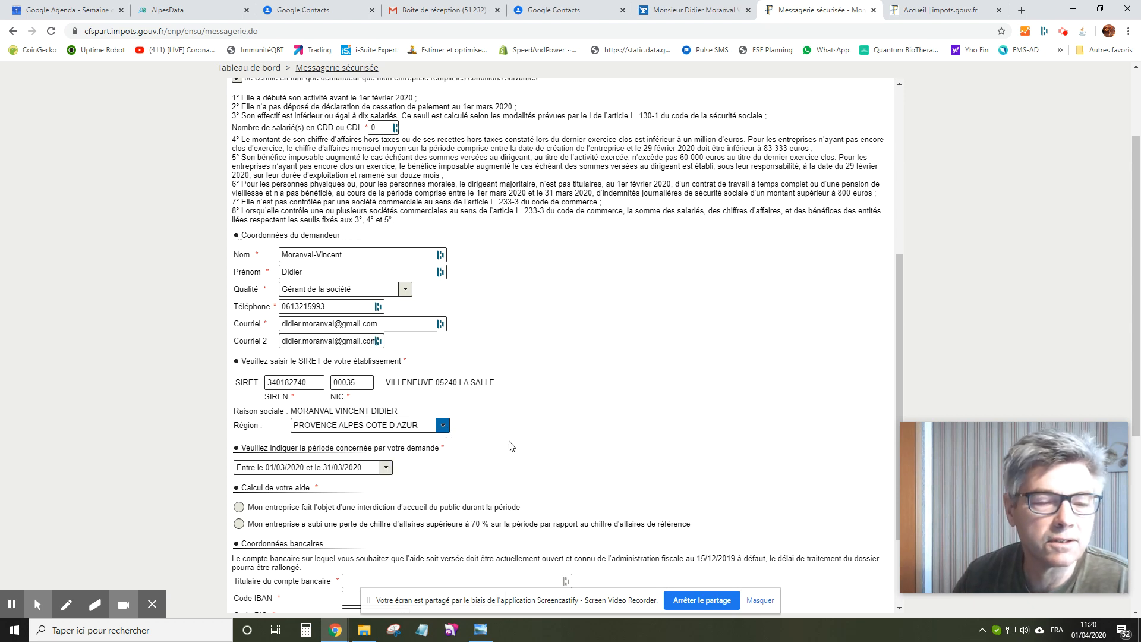
scroll(512, 446, down, 2)
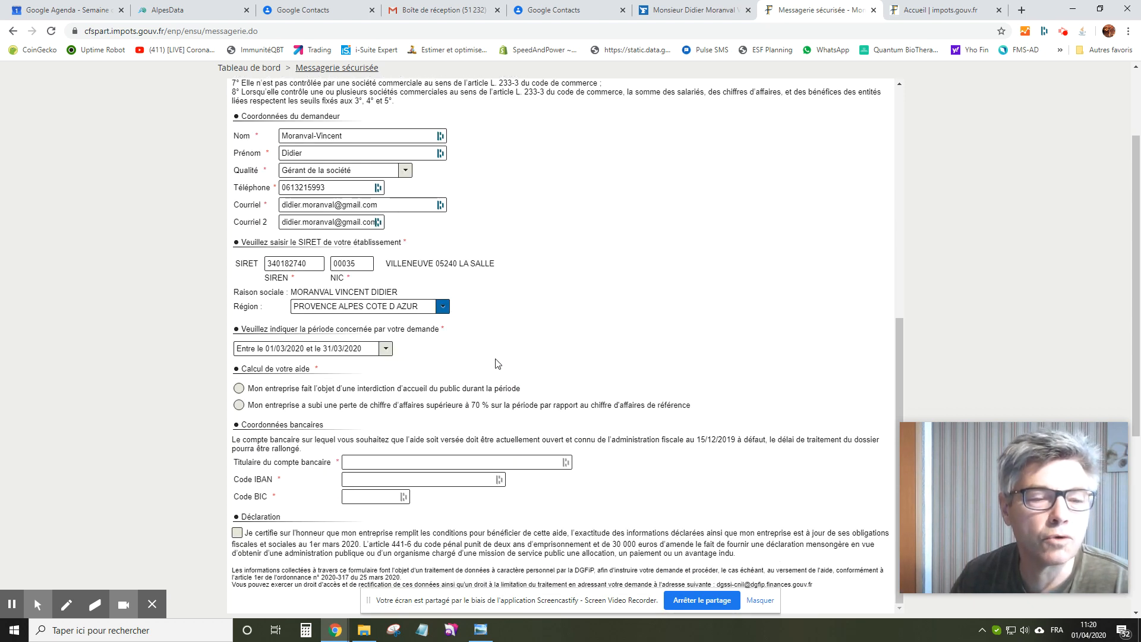
Choose the over-70% loss option with revenue 2000 € (2019) and 330 € (2020), giving -83.5%.
scroll(498, 363, down, 1)
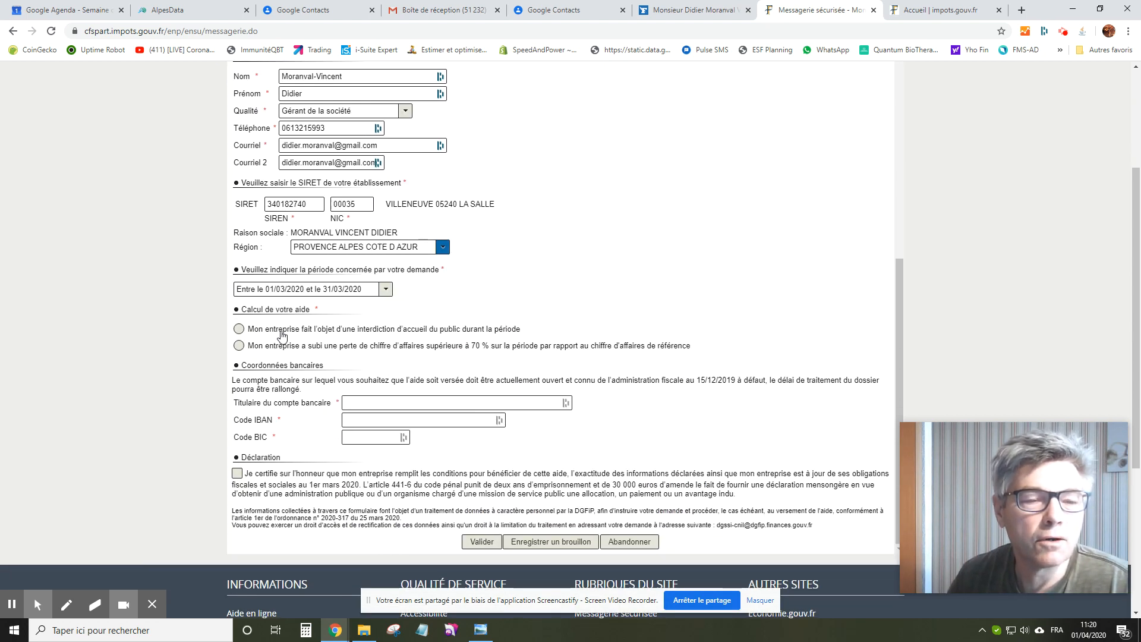
click(267, 346)
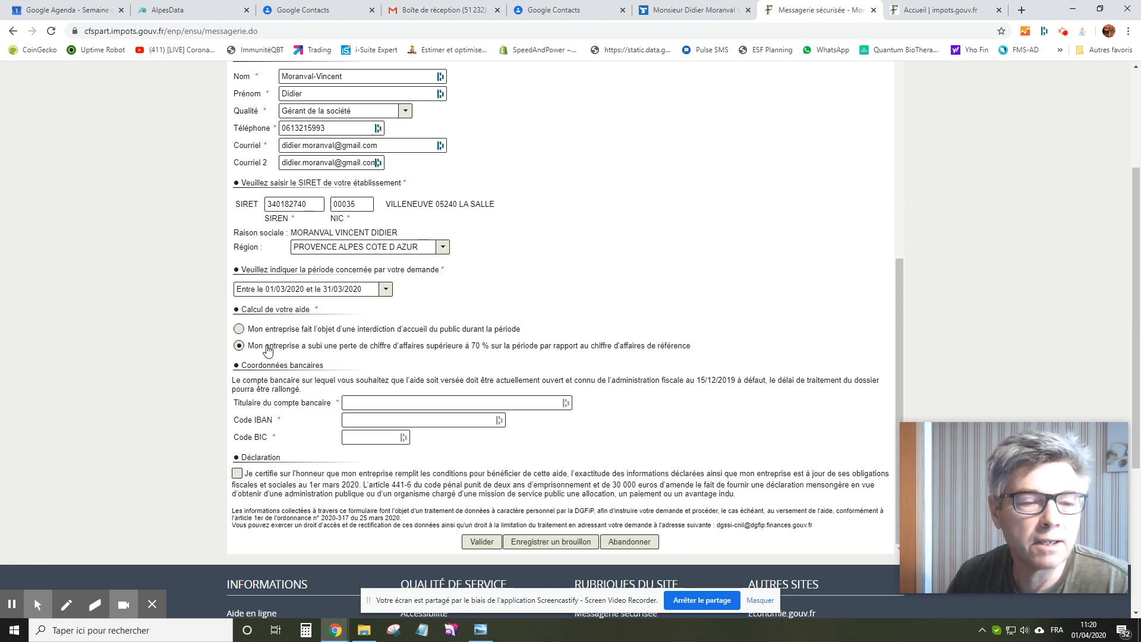
click(471, 365)
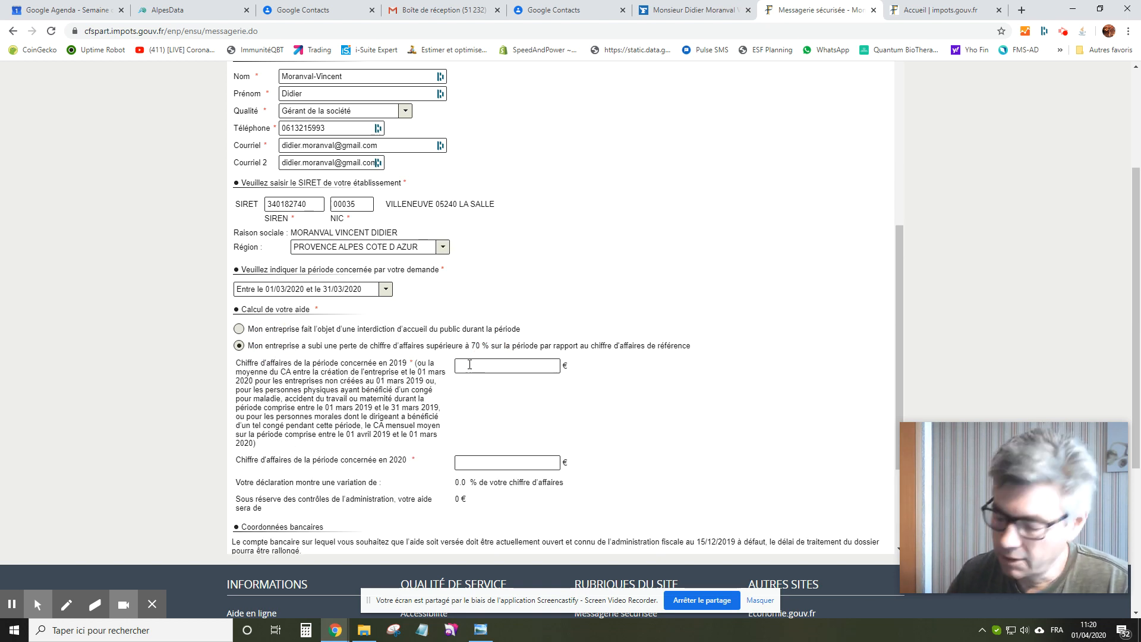
text(2000)
key(Tab)
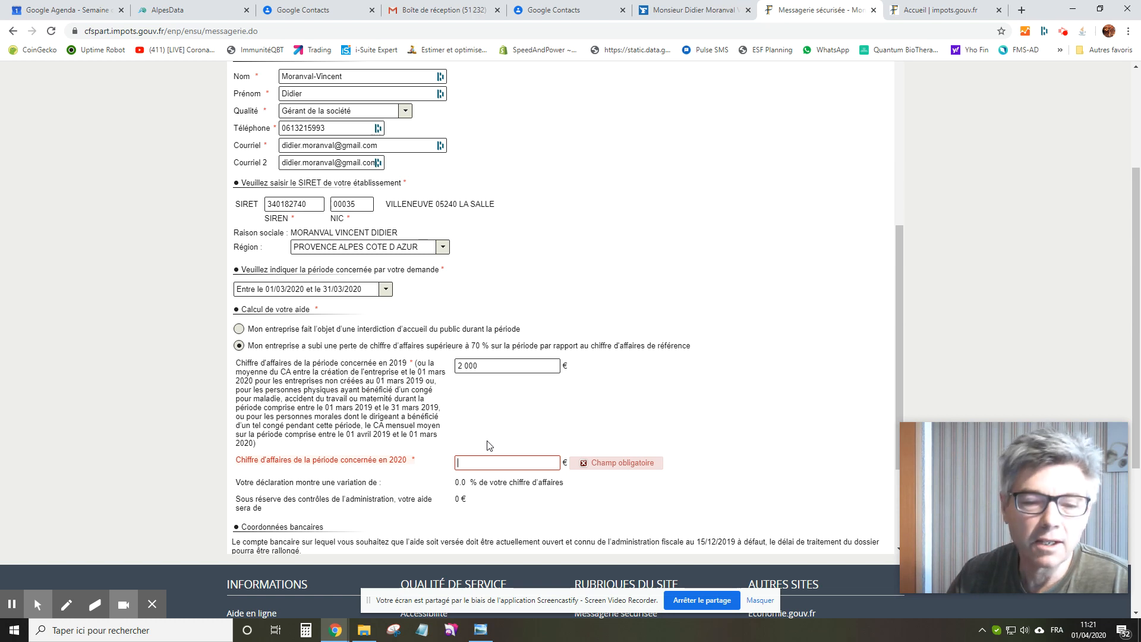
scroll(489, 445, down, 3)
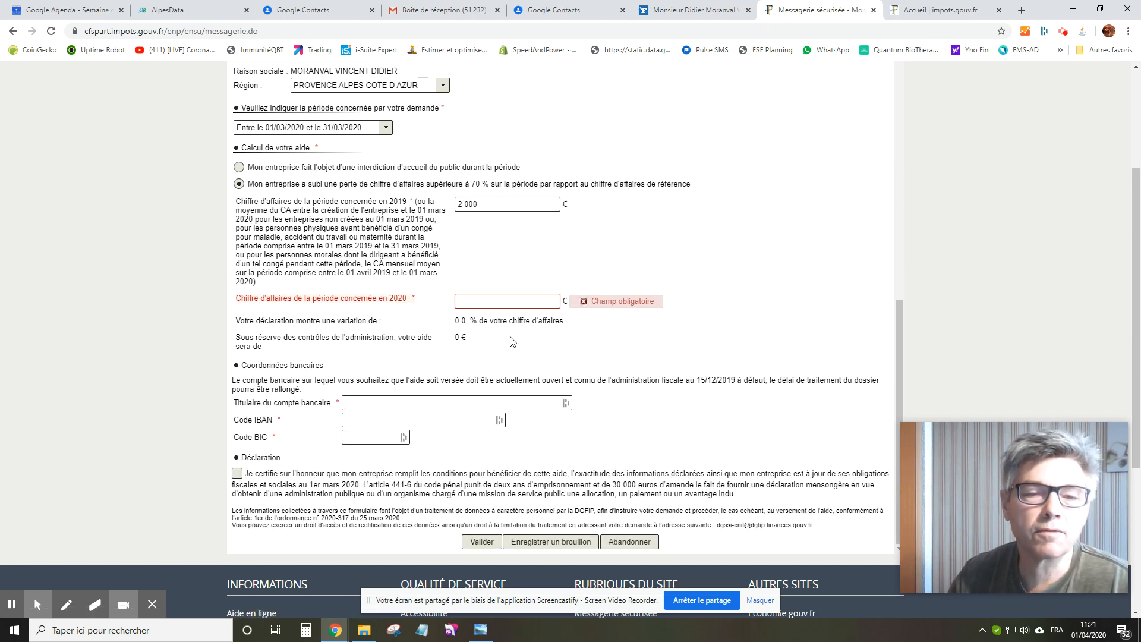
click(496, 296)
text(330)
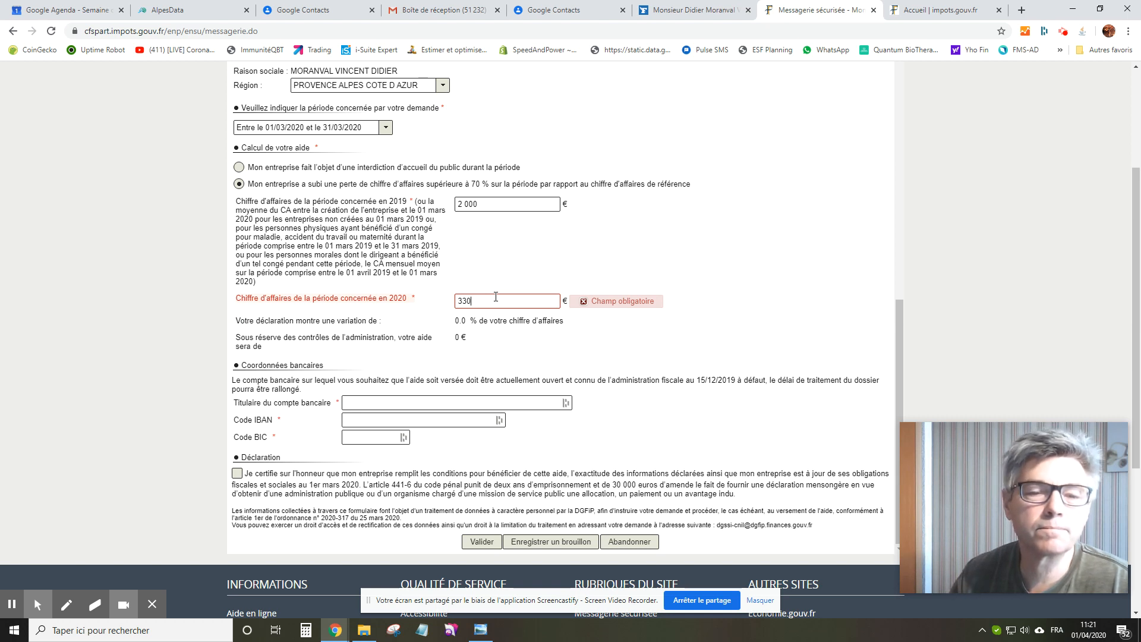
key(Tab)
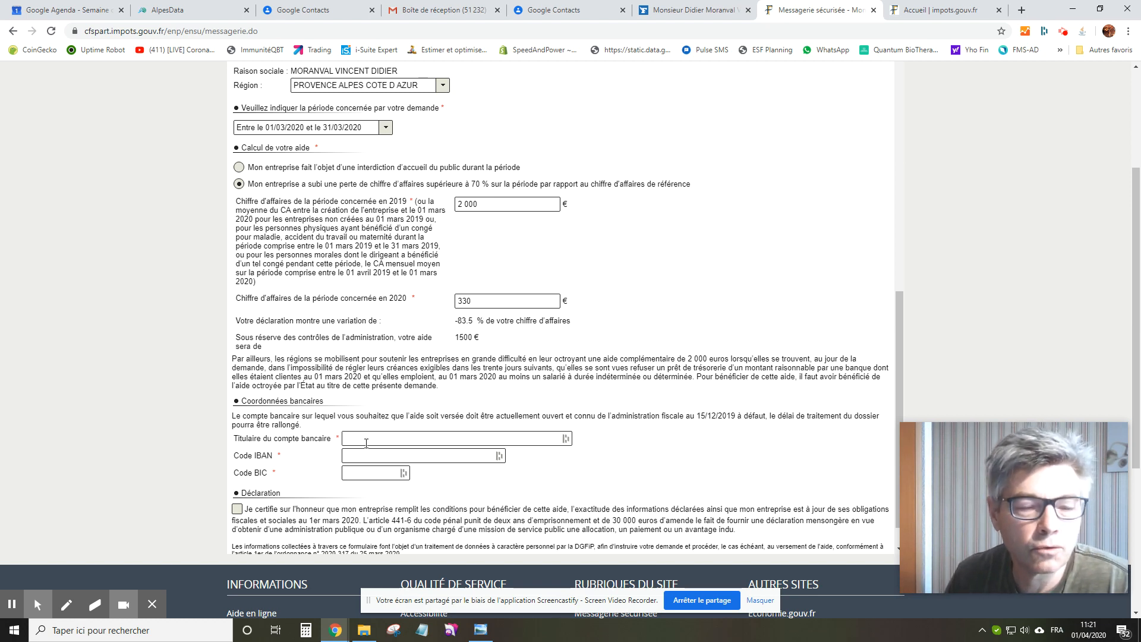
scroll(458, 423, down, 1)
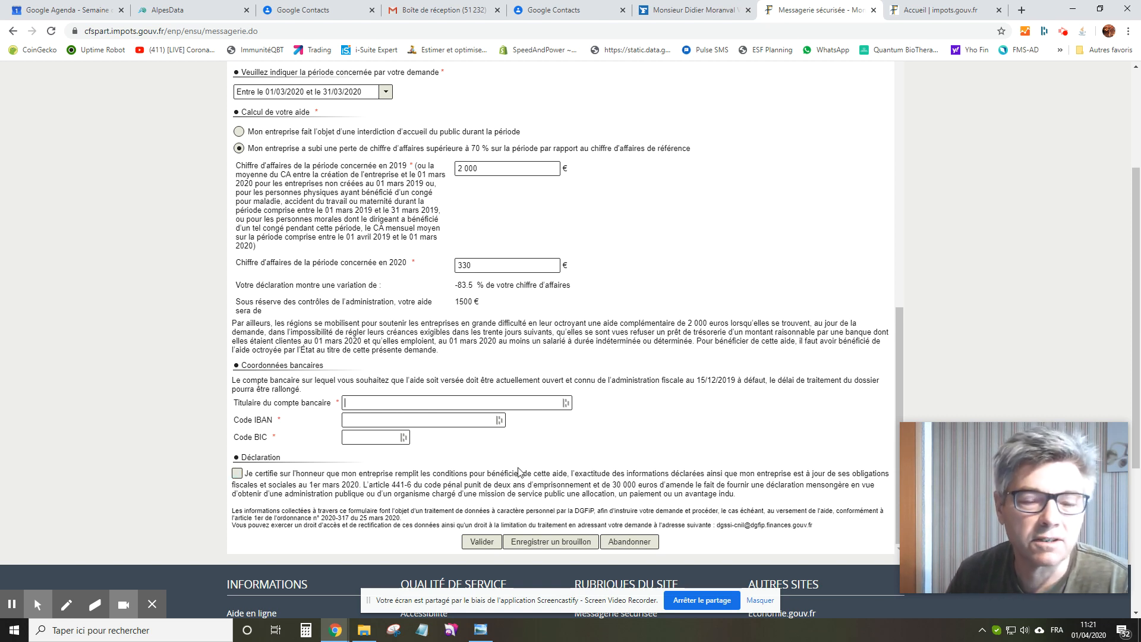
scroll(650, 434, up, 2)
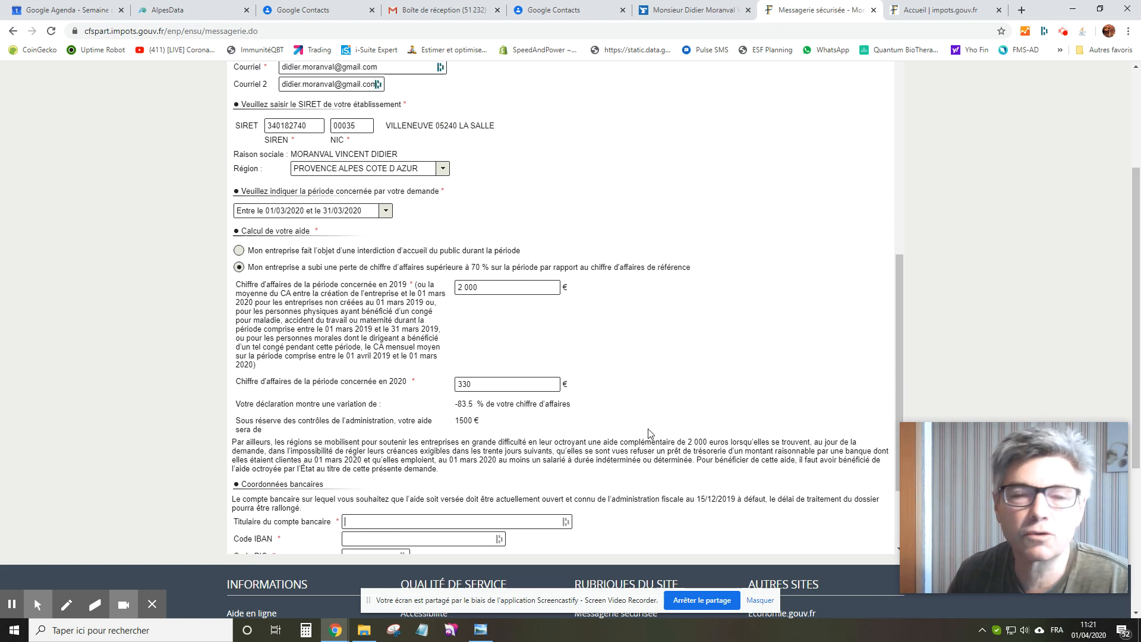
scroll(649, 433, up, 8)
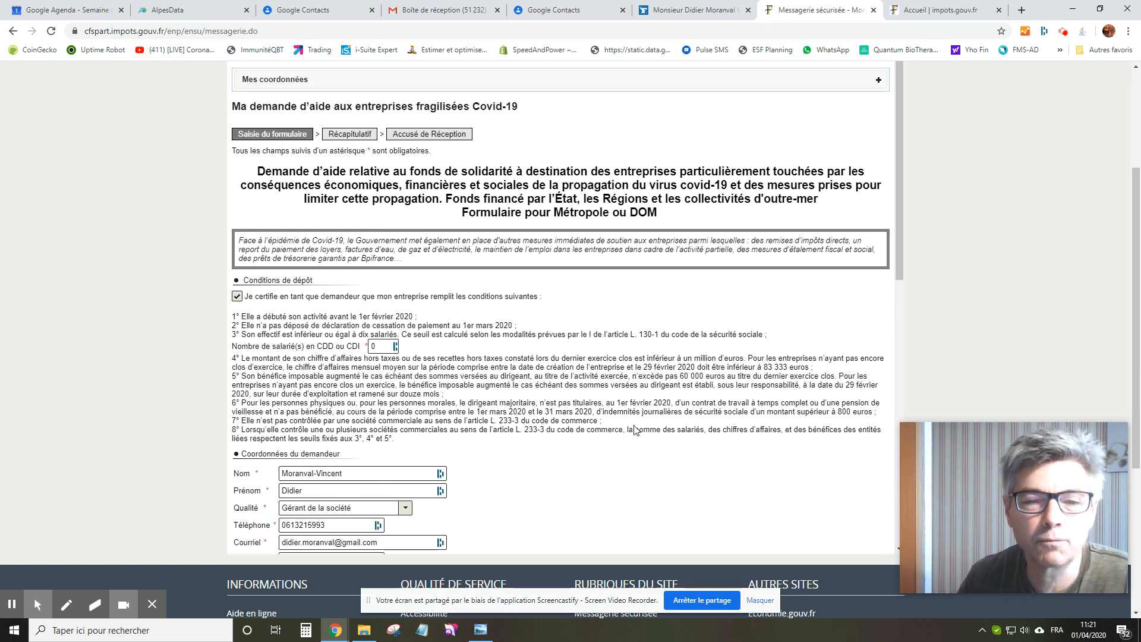
scroll(631, 426, up, 1)
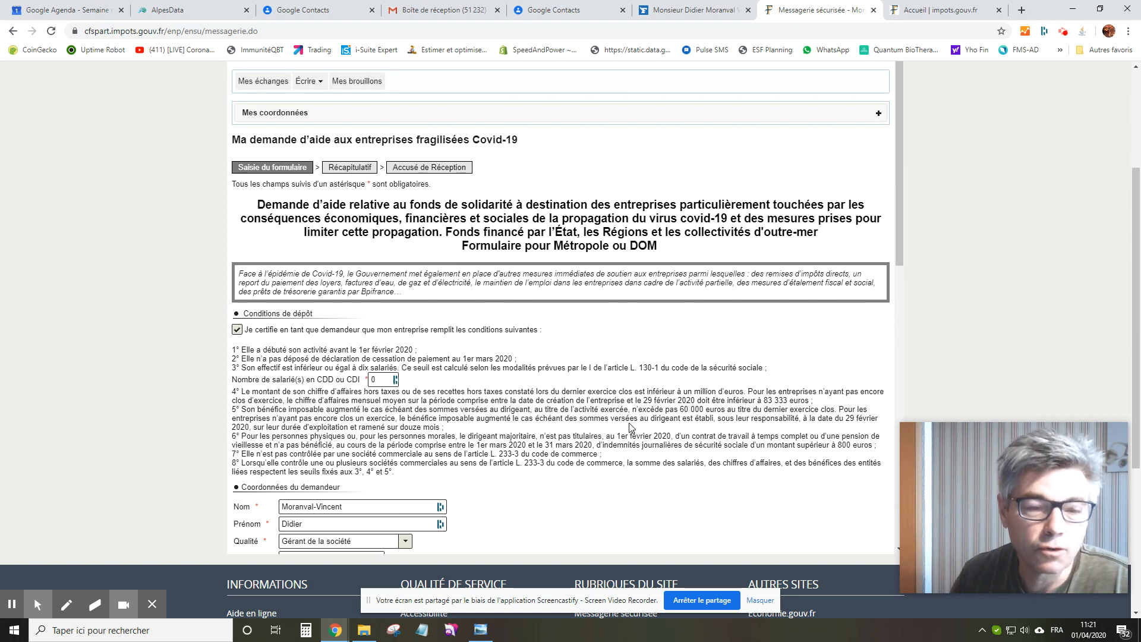
scroll(631, 427, up, 1)
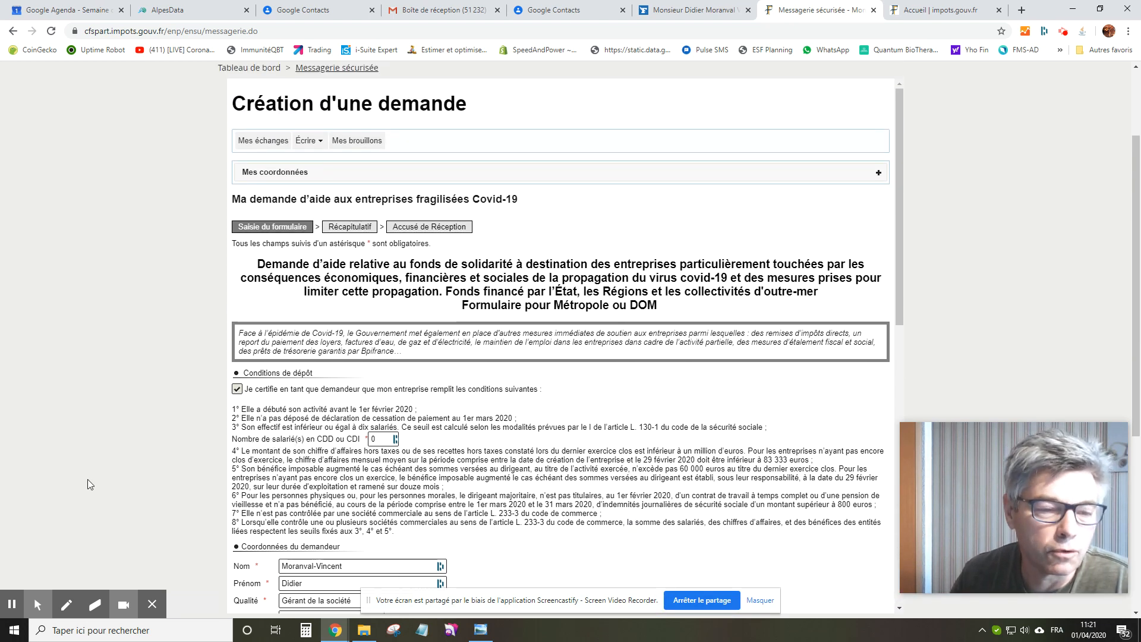